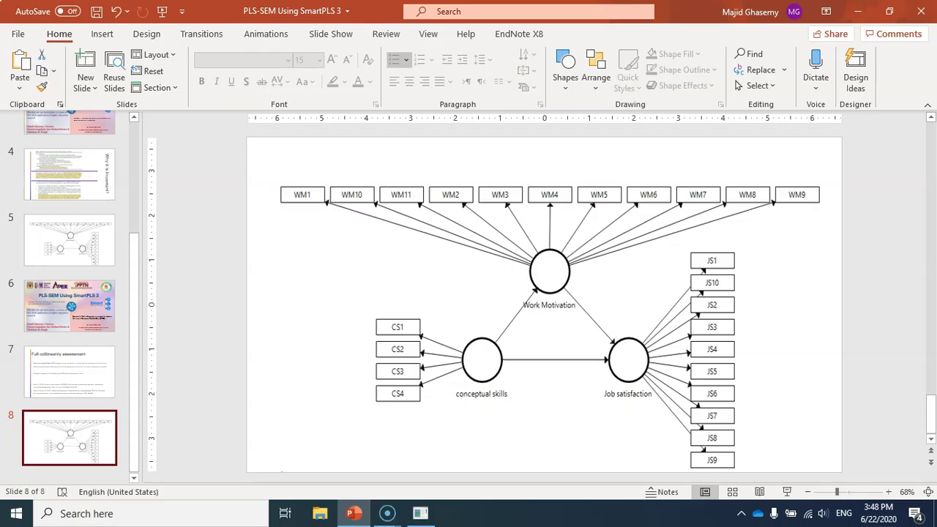
Back in SmartPLS, open the example 1 path model diagram and widen the diagram area
left_click(858, 8)
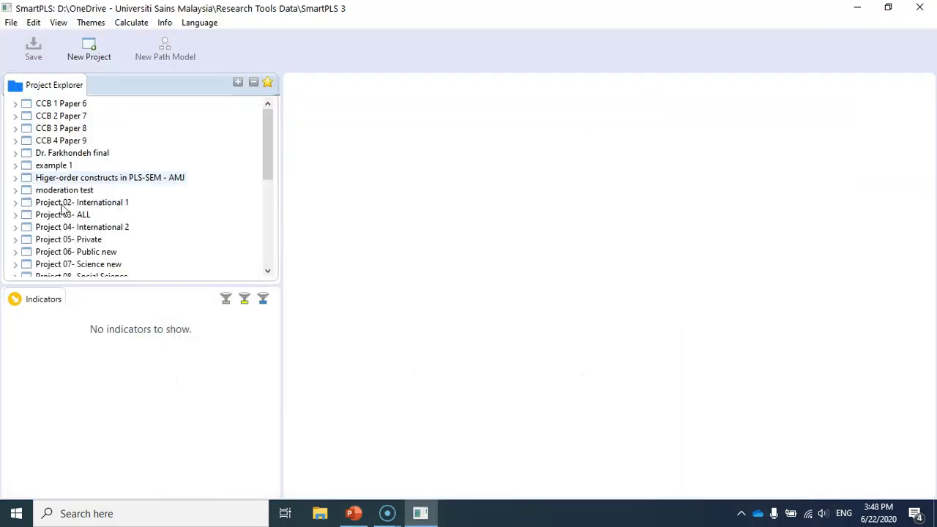
left_click(14, 166)
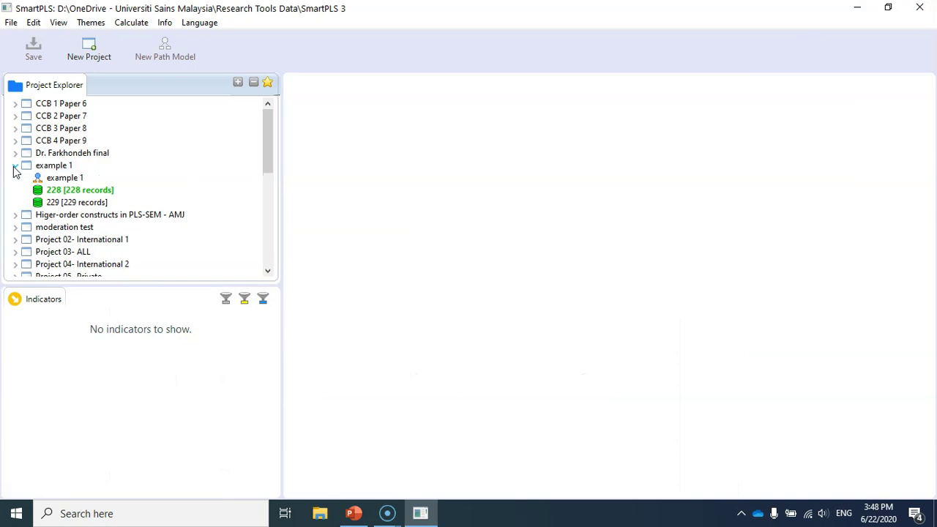
left_click(59, 182)
double_click(59, 181)
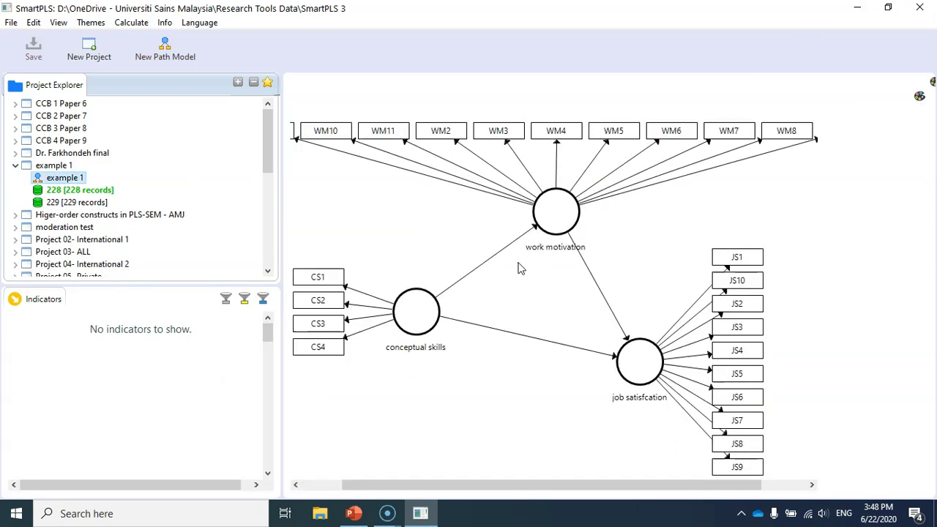
left_click(920, 82)
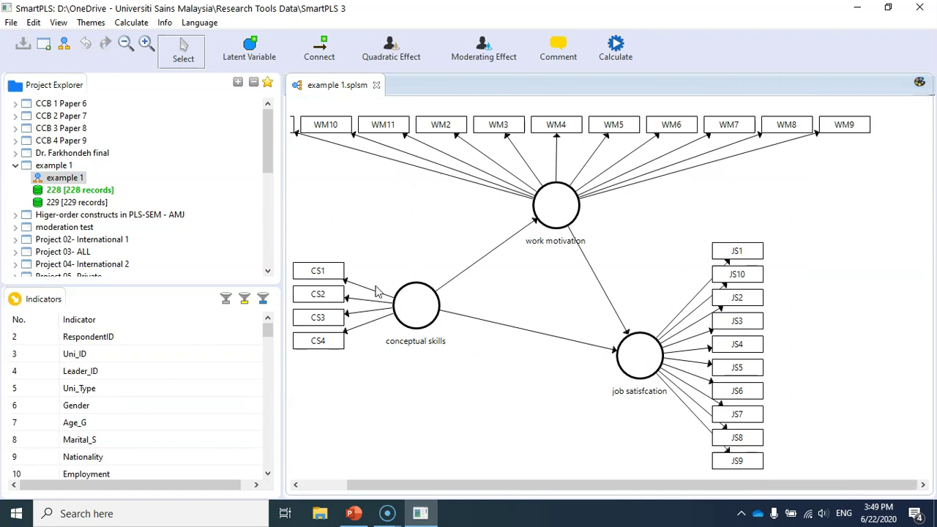
left_click_drag(285, 284, 219, 439)
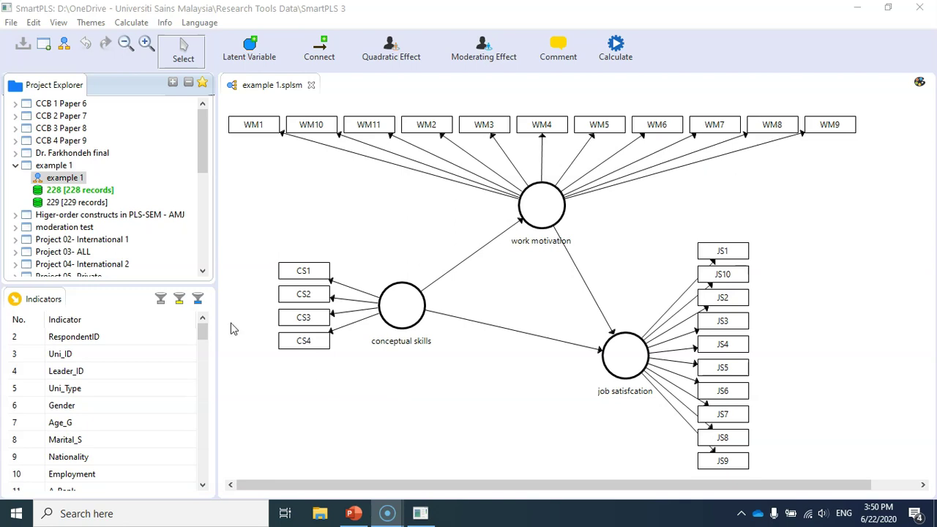
Duplicate the example 1 model as a copy named 'CMB'
right_click(73, 182)
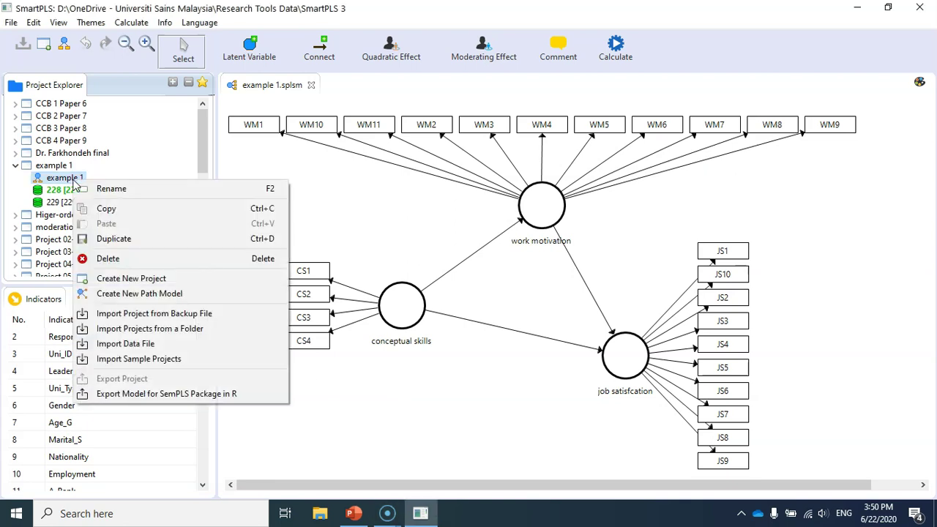
left_click(114, 240)
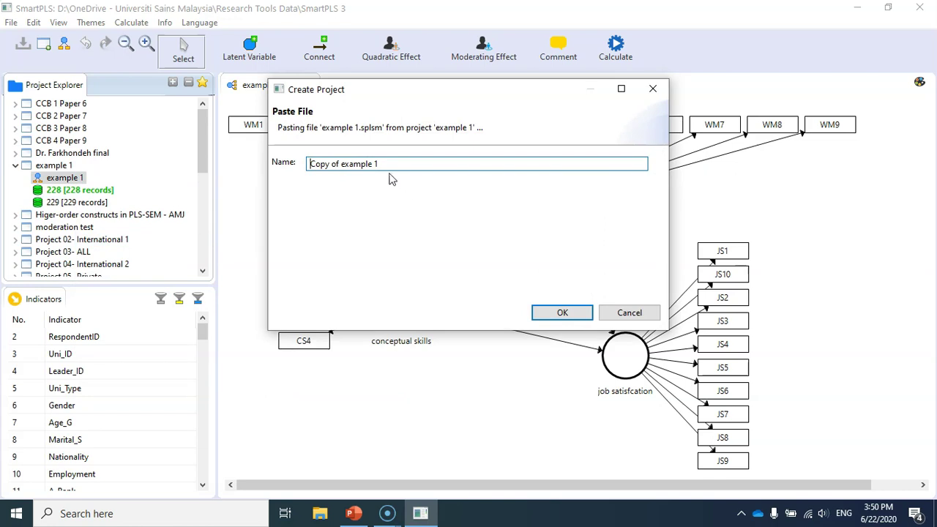
triple_click(396, 163)
type("CMB")
left_click(554, 316)
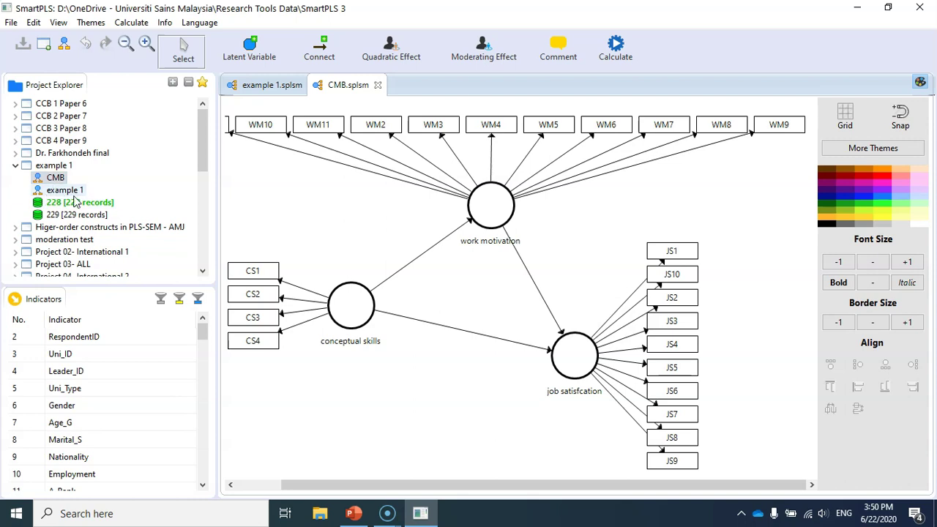
Compare the original and CMB tabs, then close the original example 1 model
left_click(263, 86)
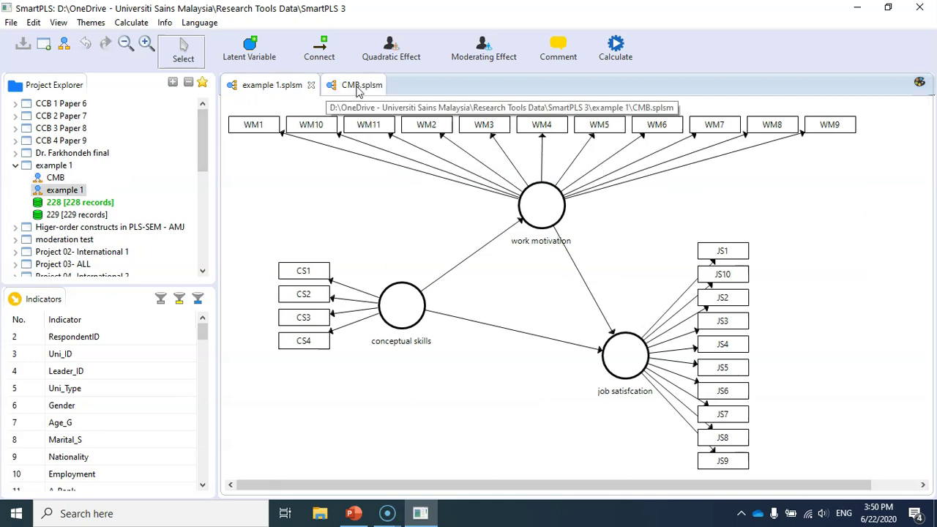
left_click(357, 86)
left_click(276, 86)
left_click(356, 85)
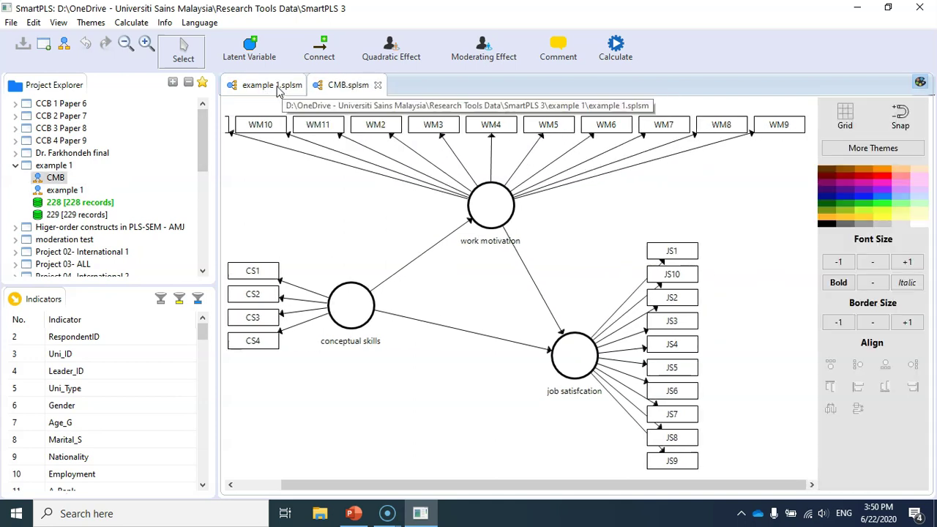
left_click(277, 87)
left_click(344, 85)
left_click(282, 86)
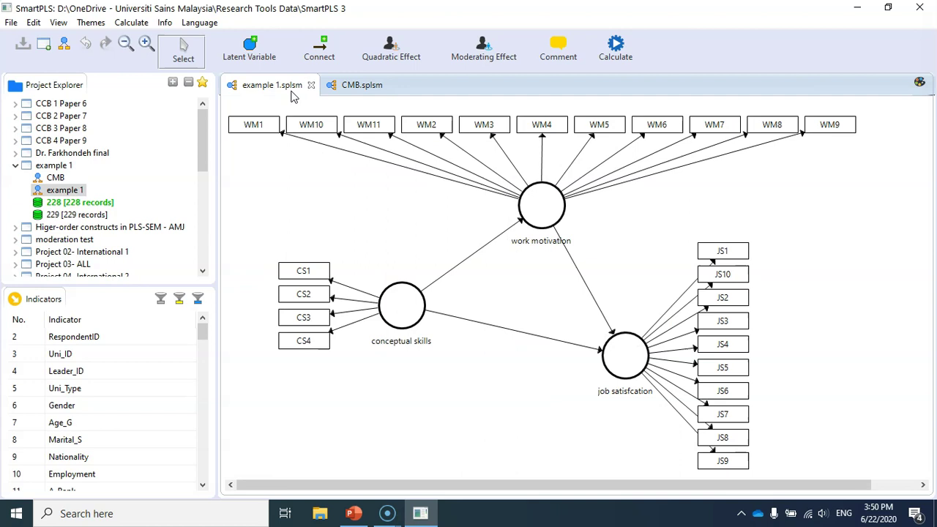
left_click(311, 87)
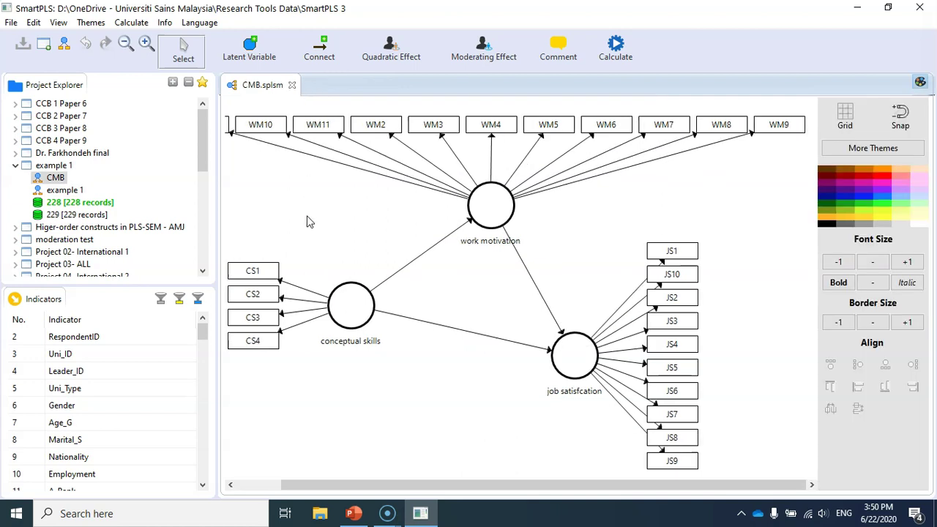
left_click(265, 486)
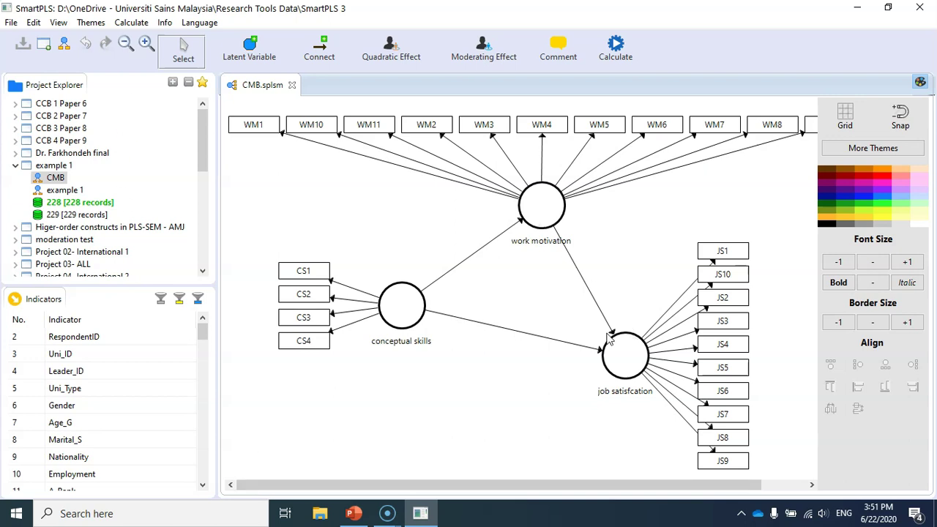
Delete the three inner paths among conceptual skills, work motivation and job satisfaction
left_click(469, 255)
key("Delete")
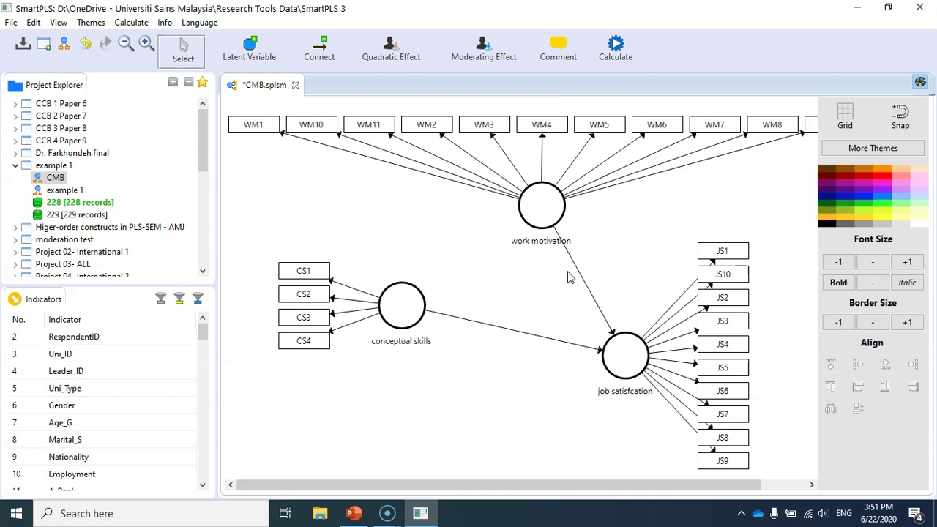
left_click(578, 277)
key("Delete")
left_click(547, 339)
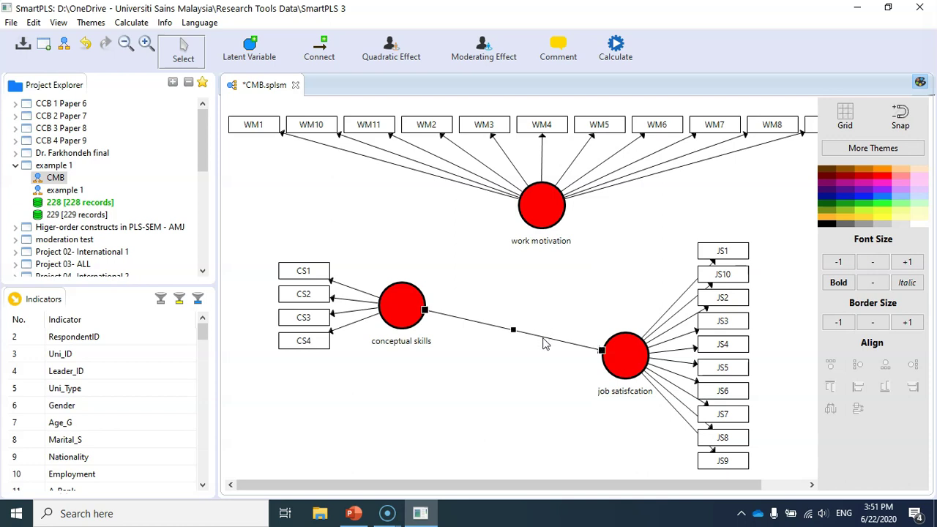
key("Delete")
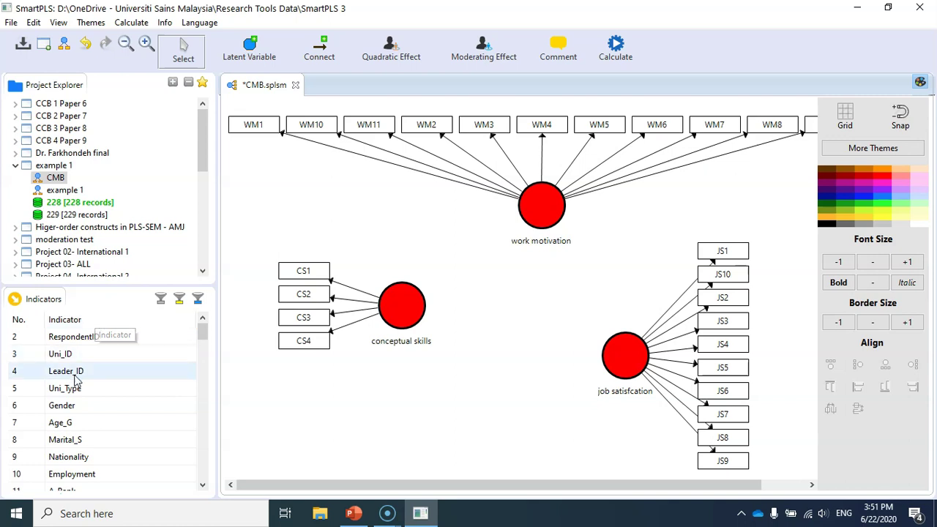
Add a Gender construct below the model and connect all three constructs to it
left_click_drag(66, 411, 451, 428)
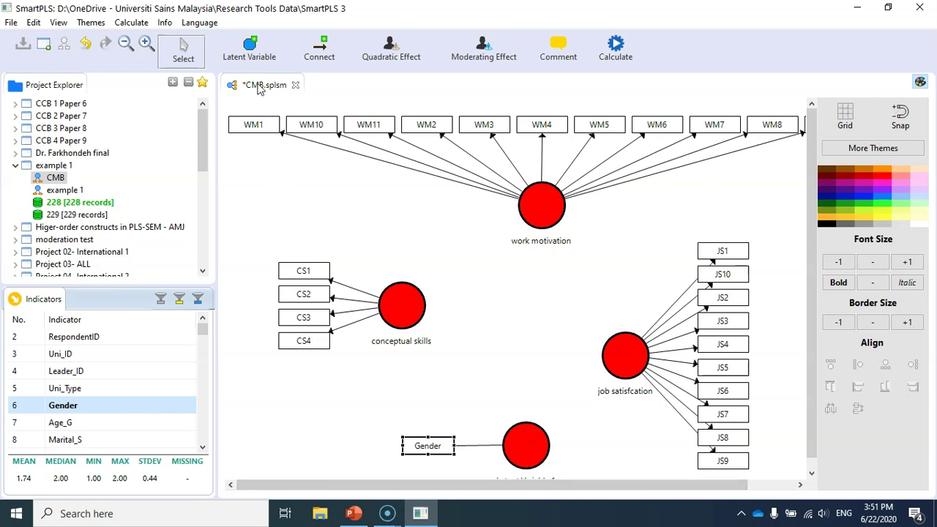
left_click(320, 48)
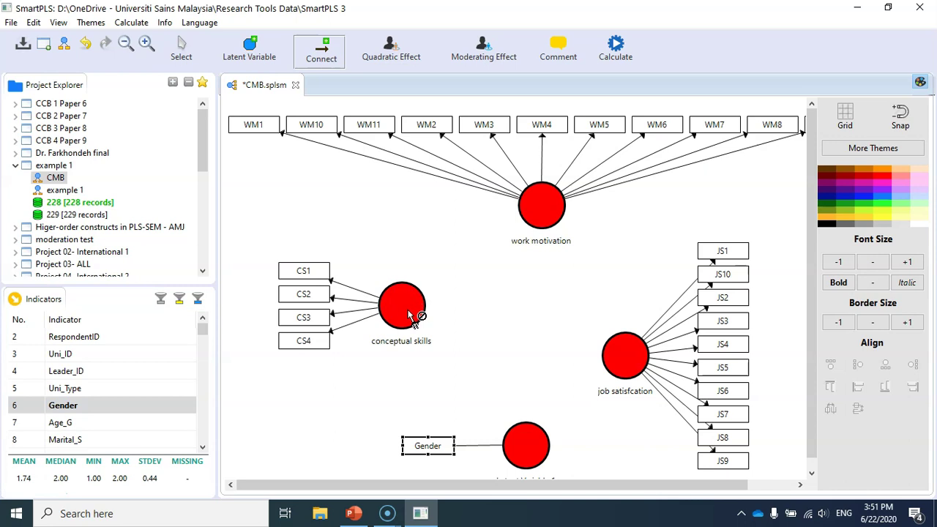
left_click_drag(410, 315, 517, 444)
left_click_drag(545, 207, 534, 435)
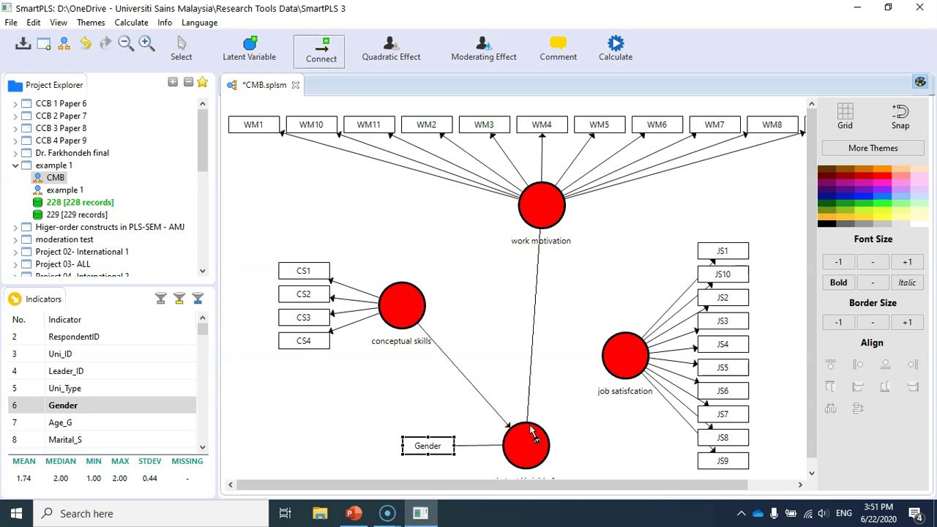
left_click_drag(630, 370, 534, 456)
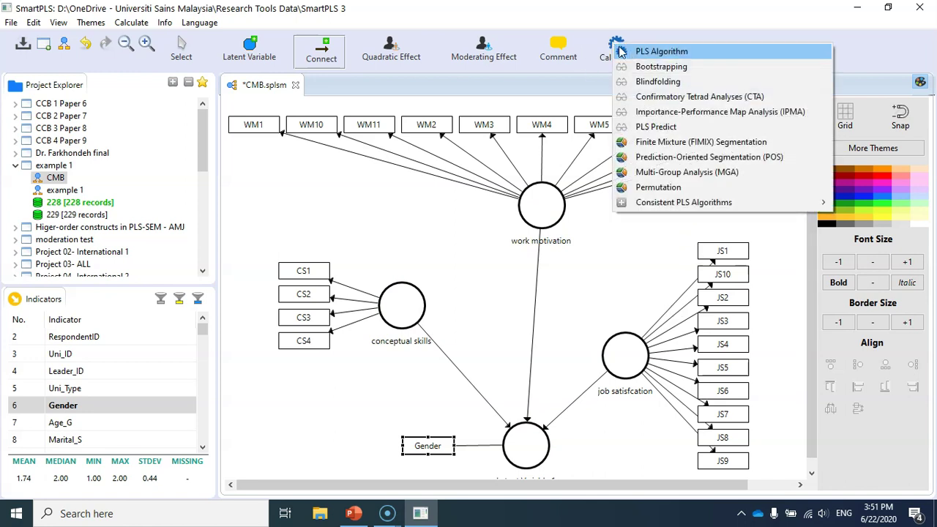
Run the PLS Algorithm on the CMB model to get path coefficients -0.081, -0.212, -0.012
left_click(615, 46)
left_click(647, 52)
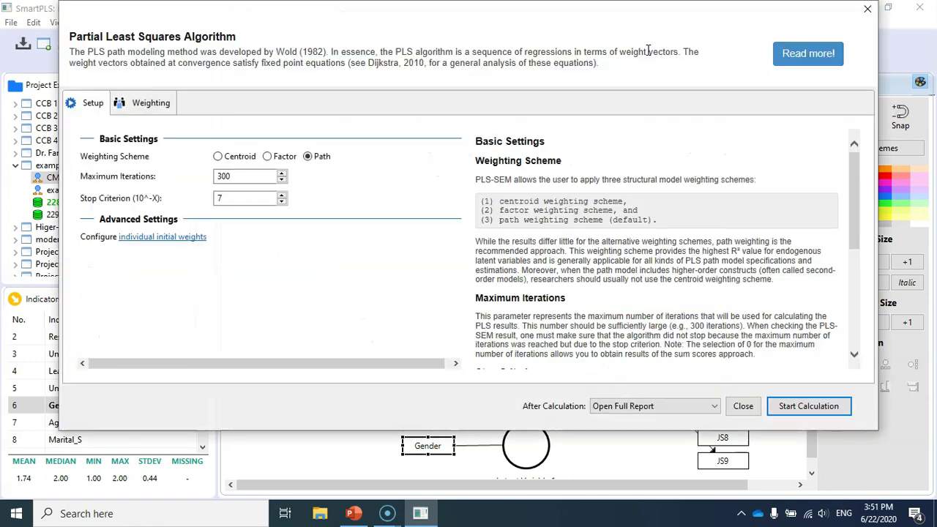
left_click(814, 407)
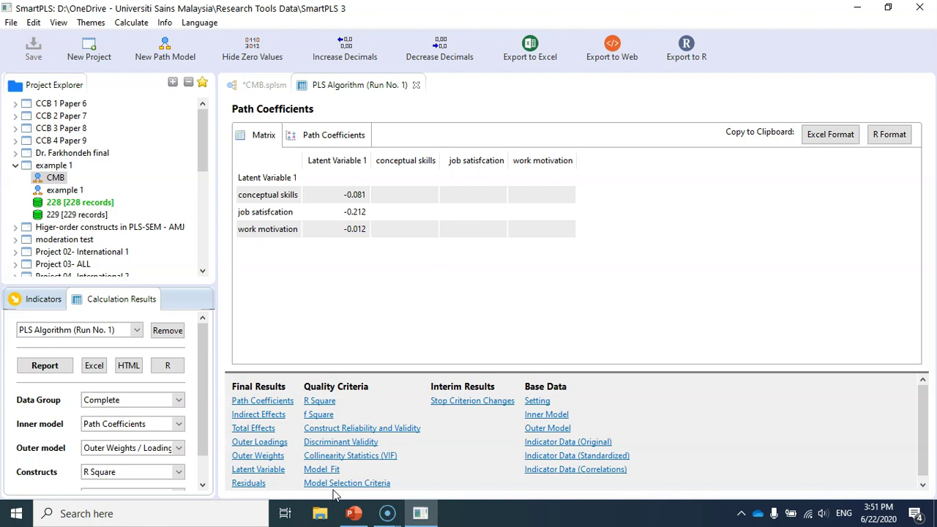
Show the inner VIF values under Collinearity Statistics (1.339, 1.372, 1.491)
left_click(376, 457)
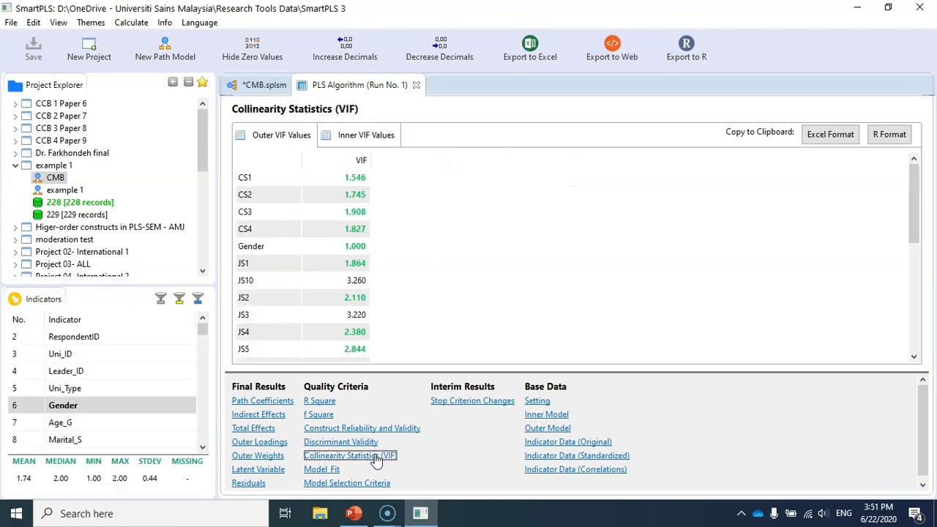
left_click(364, 138)
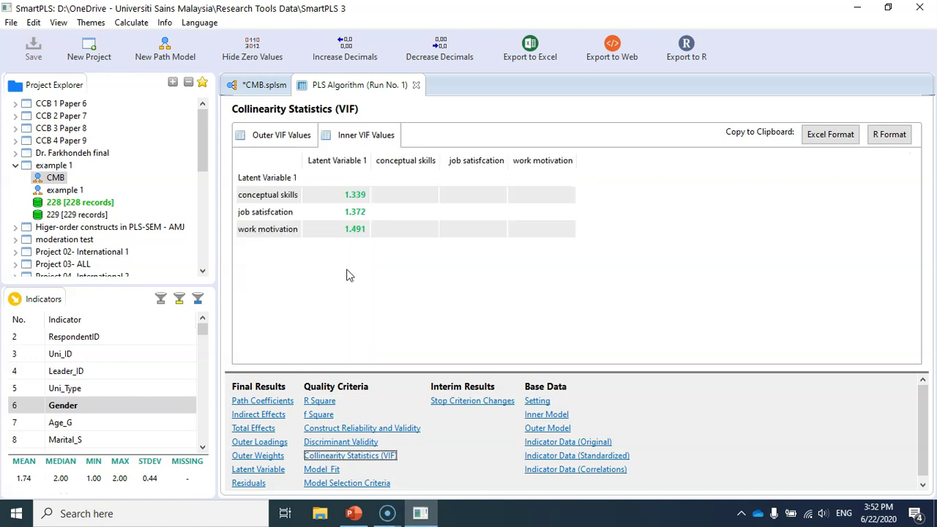